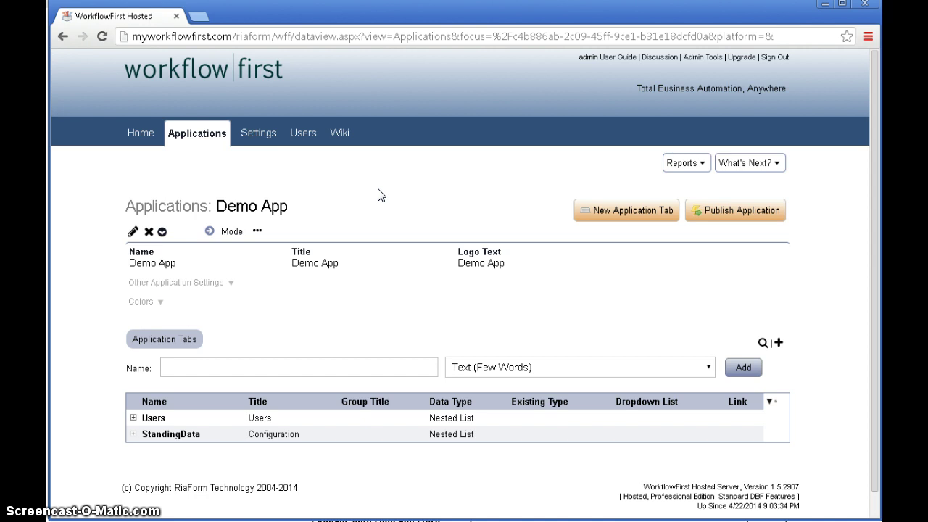
- Add a 'Category 1' Nested List field to the StandingData tab
click(370, 190)
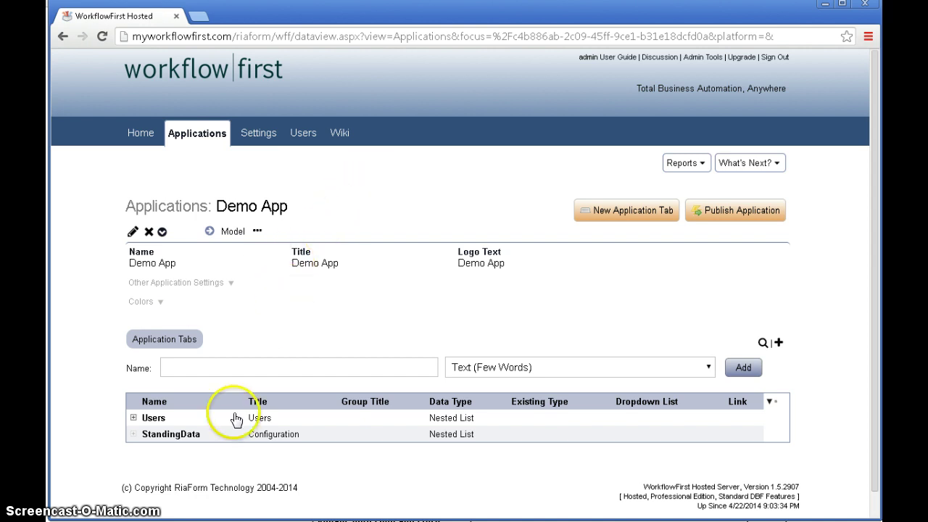
click(215, 433)
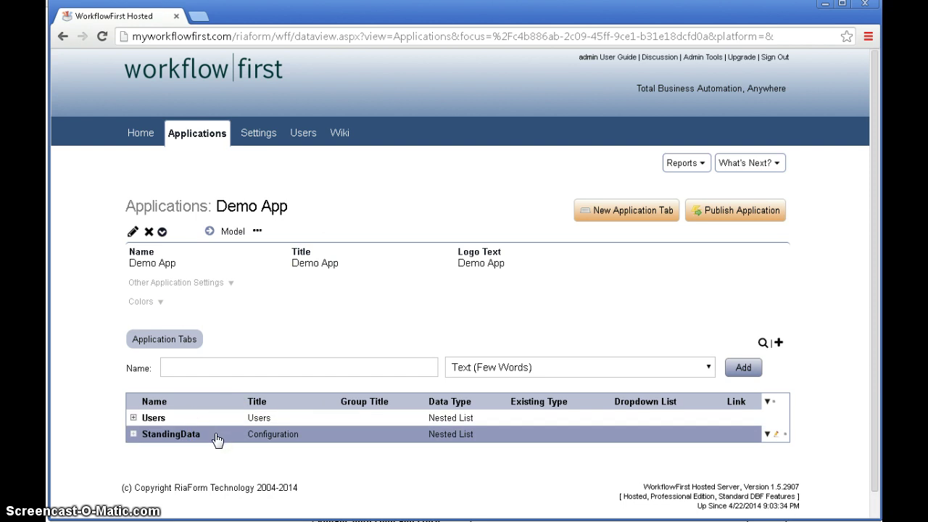
click(223, 437)
click(221, 436)
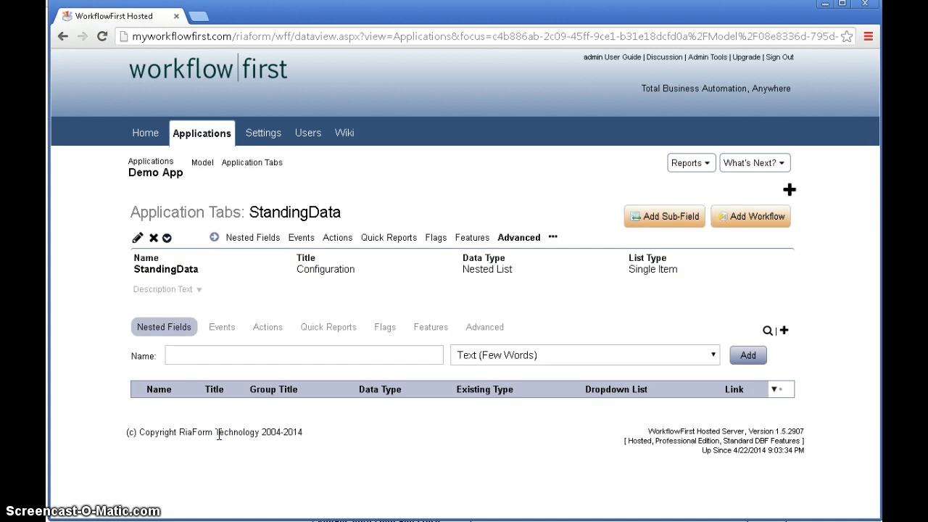
click(232, 353)
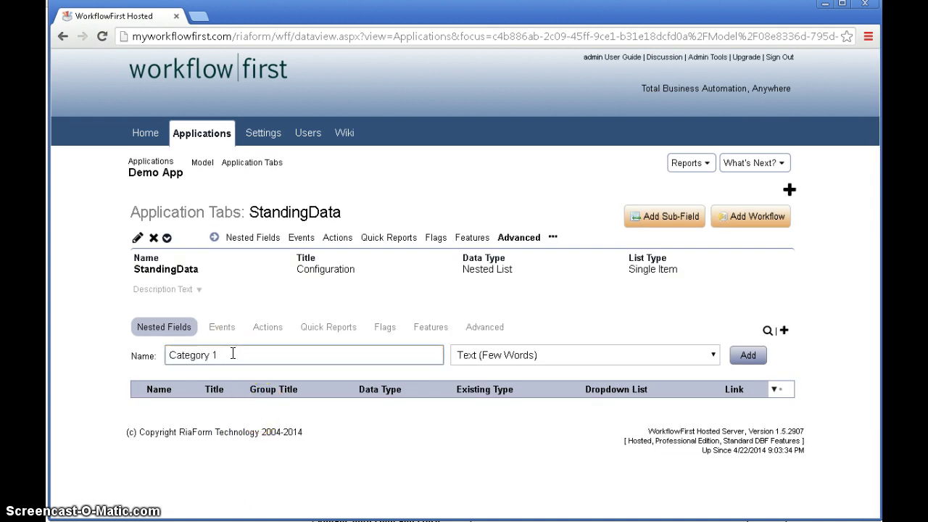
click(233, 353)
click(476, 356)
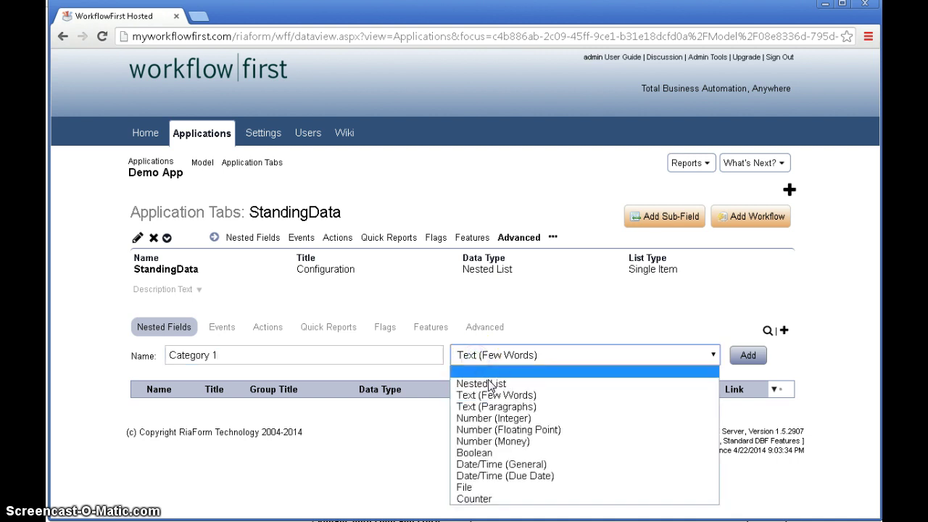
click(490, 383)
click(747, 355)
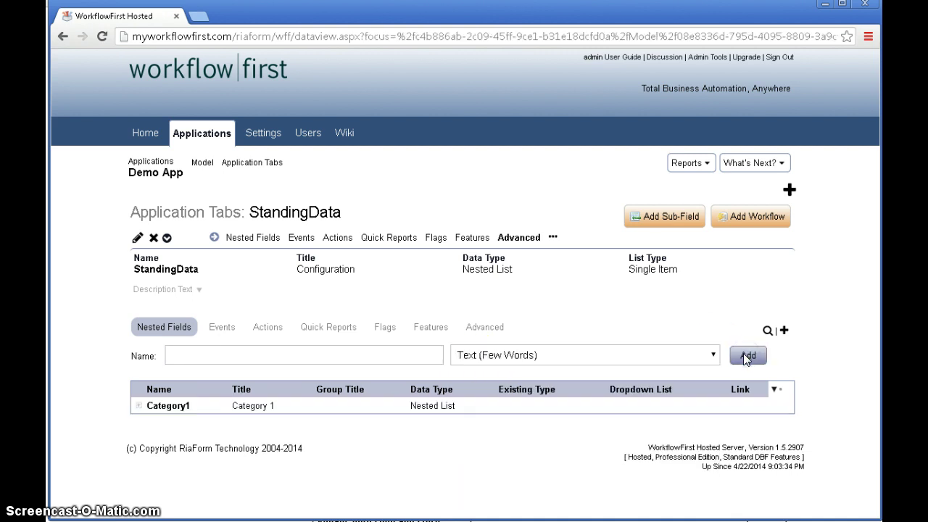
- Inside Category1, add a Title text field and a 'Category 2' Nested List
click(138, 405)
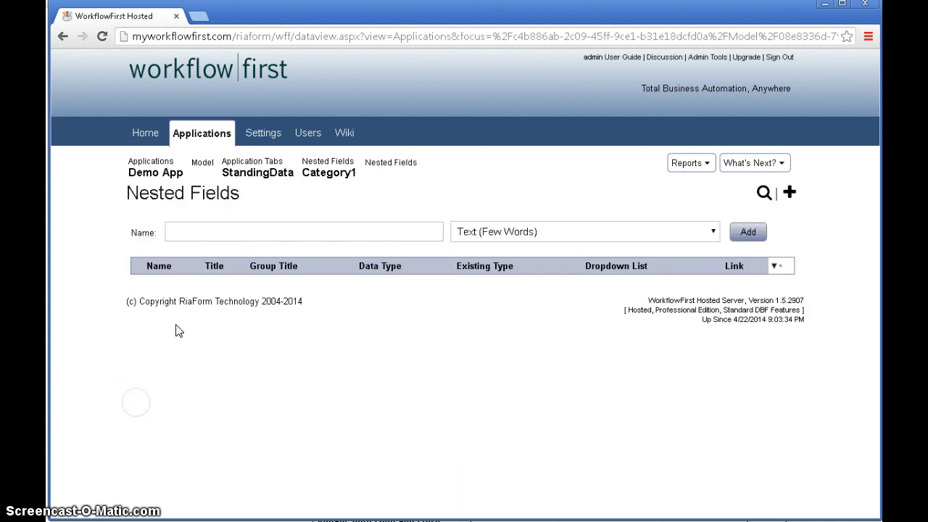
click(208, 233)
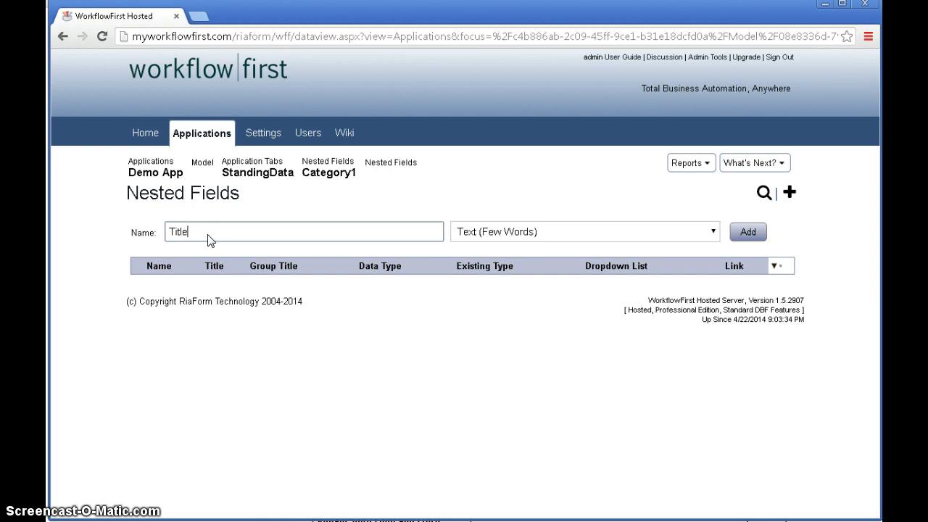
click(208, 233)
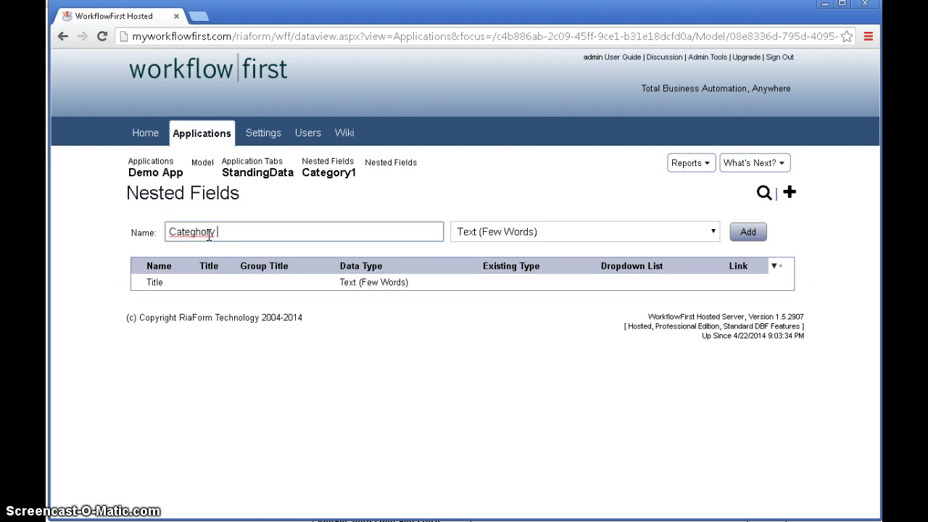
text(Categhory)
double_click(208, 233)
text(Categ)
click(493, 231)
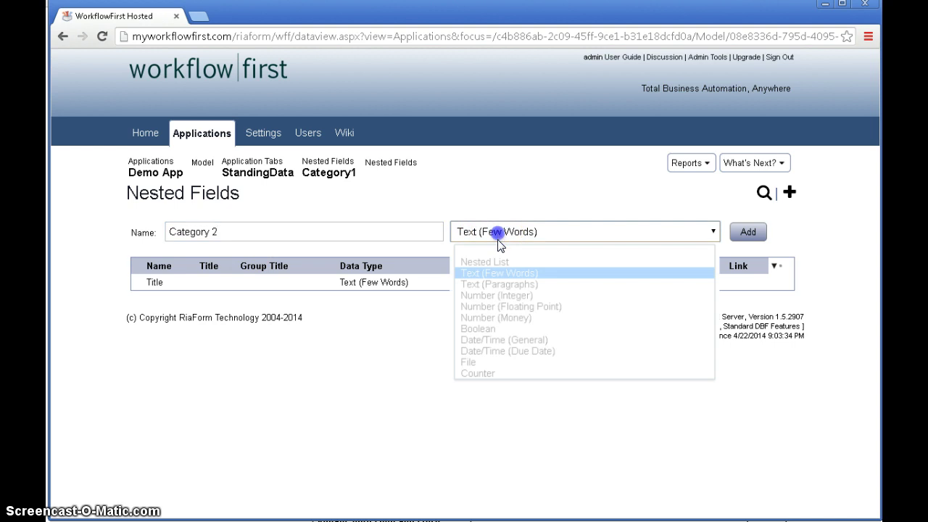
click(494, 259)
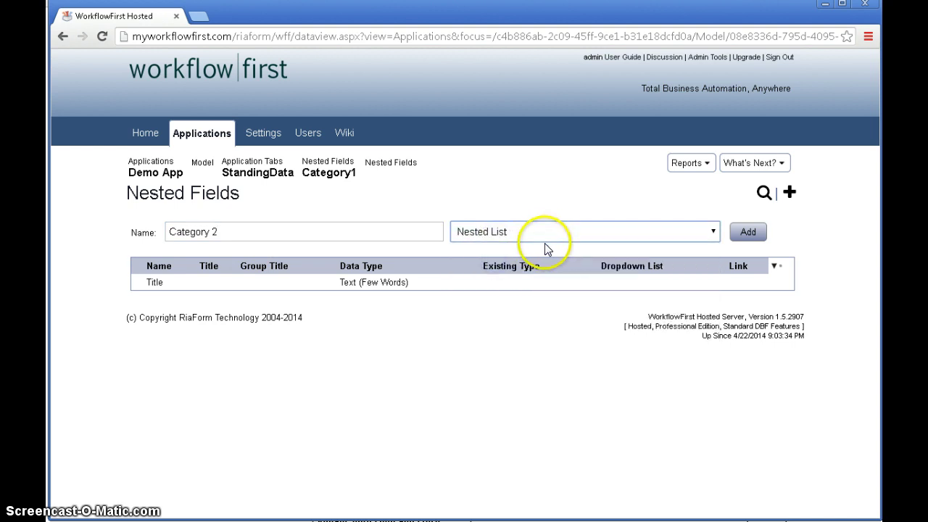
click(739, 233)
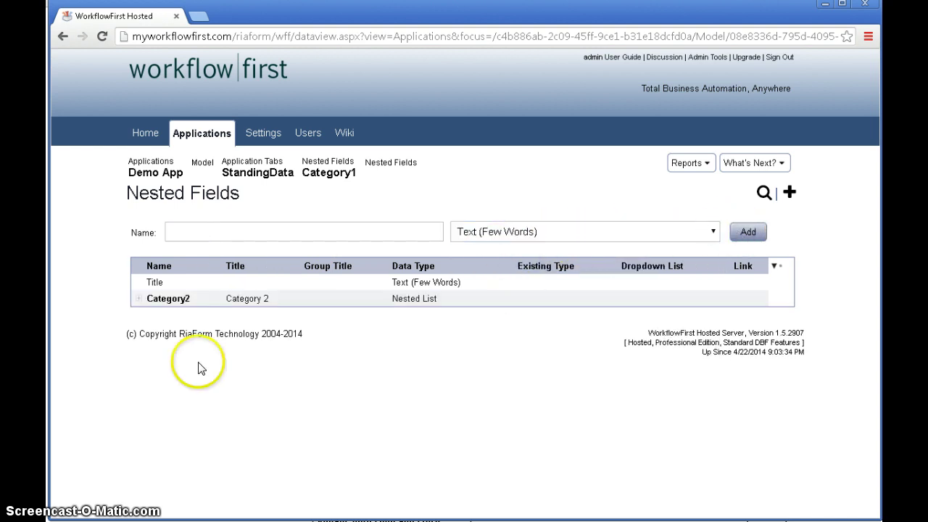
- Add a 'Title' text field inside Category2
click(139, 300)
click(195, 232)
text(Title)
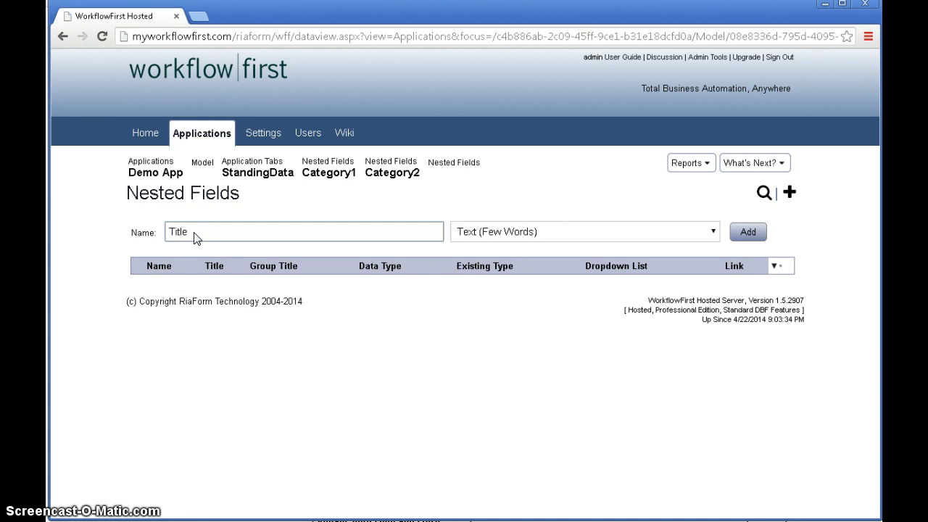
key(Return)
- Add a 'Category 3' Nested List to Category2 and expand its nested fields
text(Category)
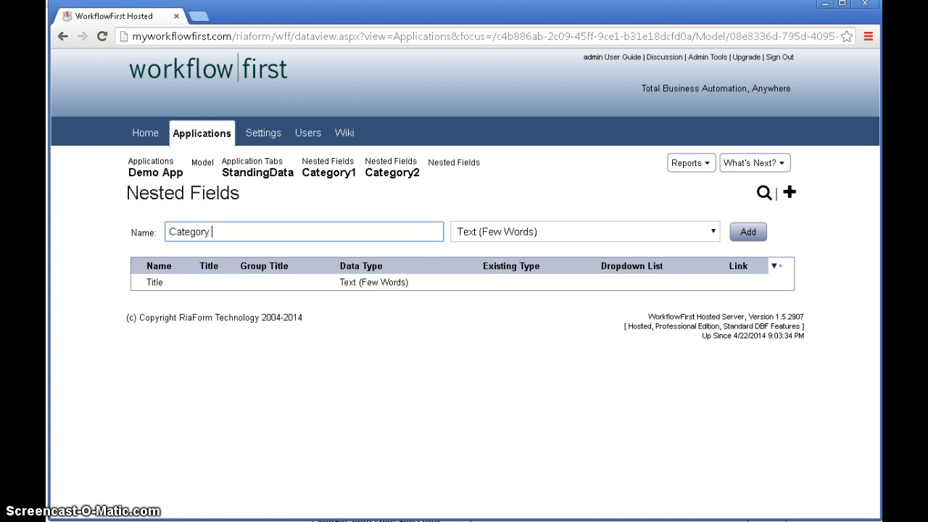
text( 3)
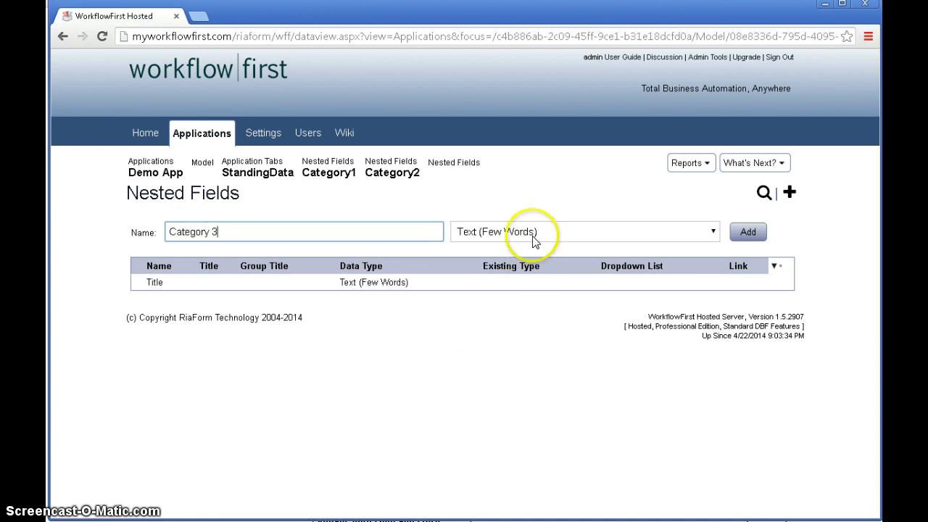
click(528, 232)
click(527, 261)
click(747, 232)
click(140, 300)
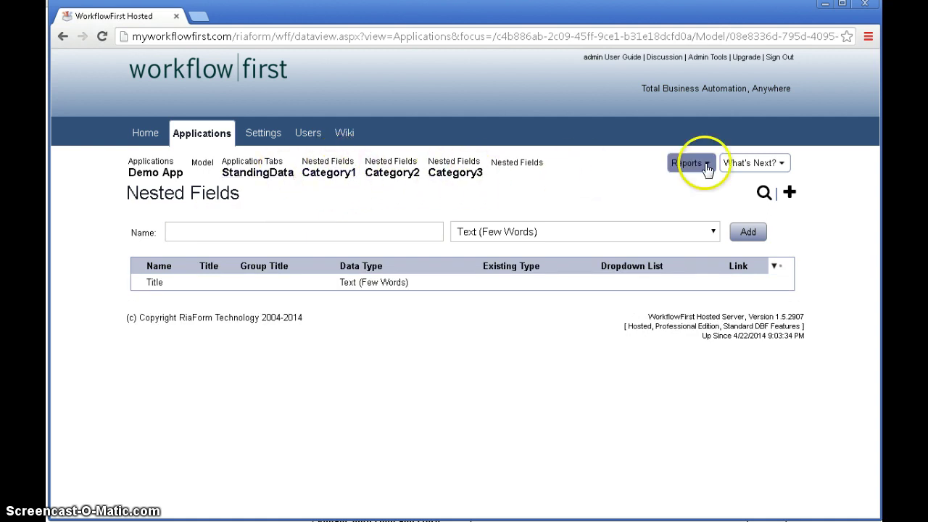
- Publish Demo App with the default options
click(747, 165)
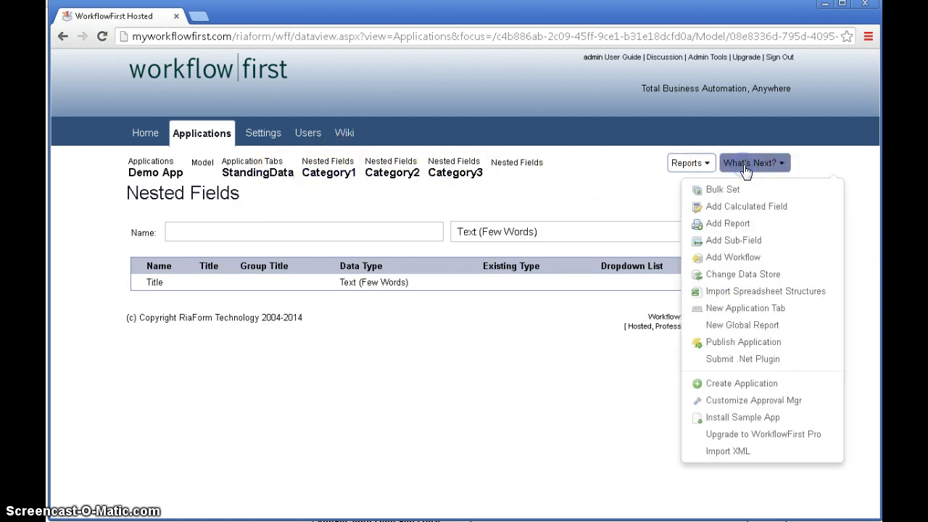
click(741, 342)
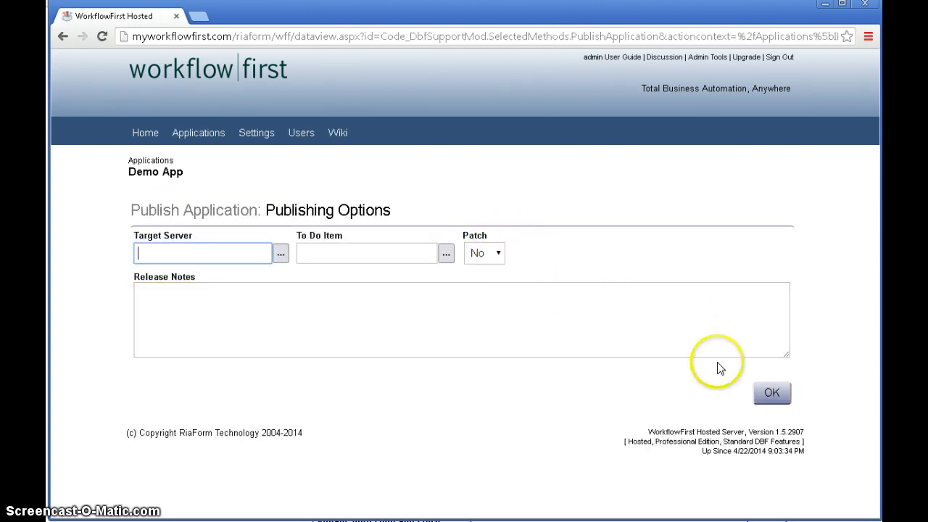
click(770, 391)
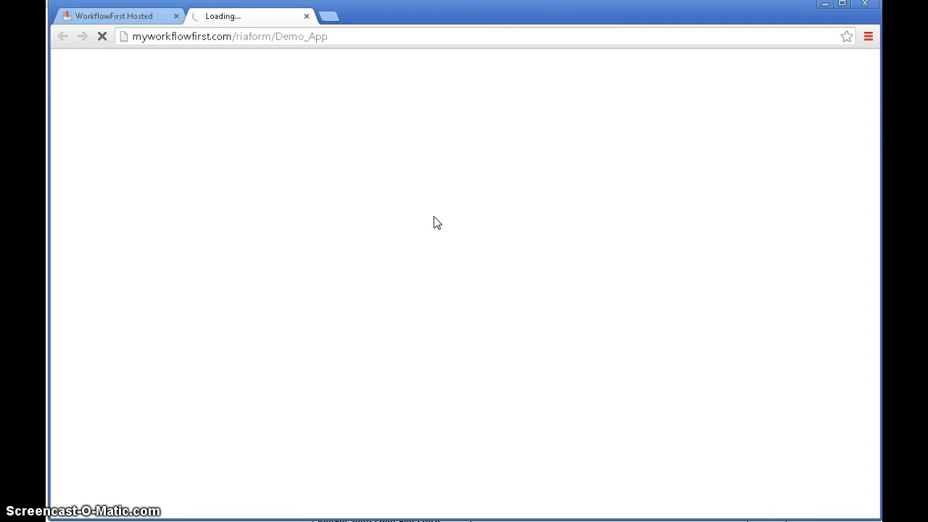
- Browse the app's Configuration data from One to One-A, then return to the builder
click(205, 133)
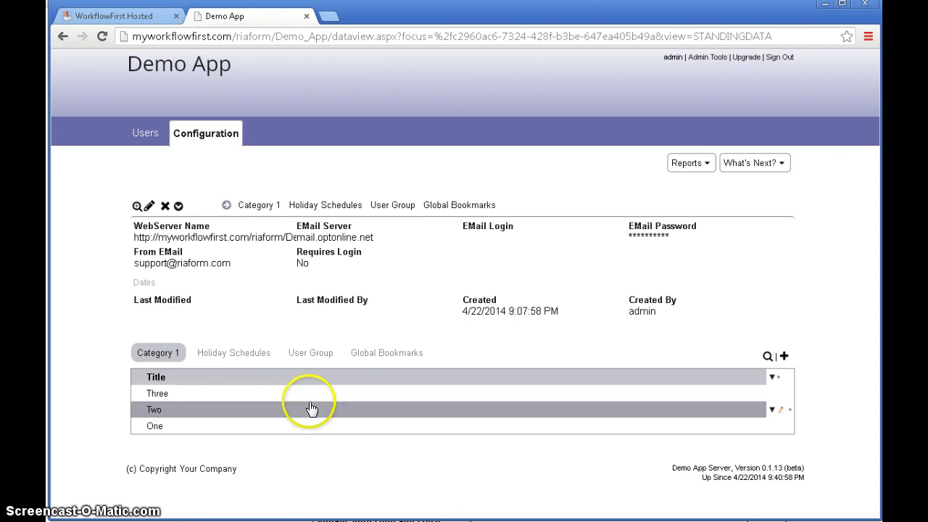
click(216, 427)
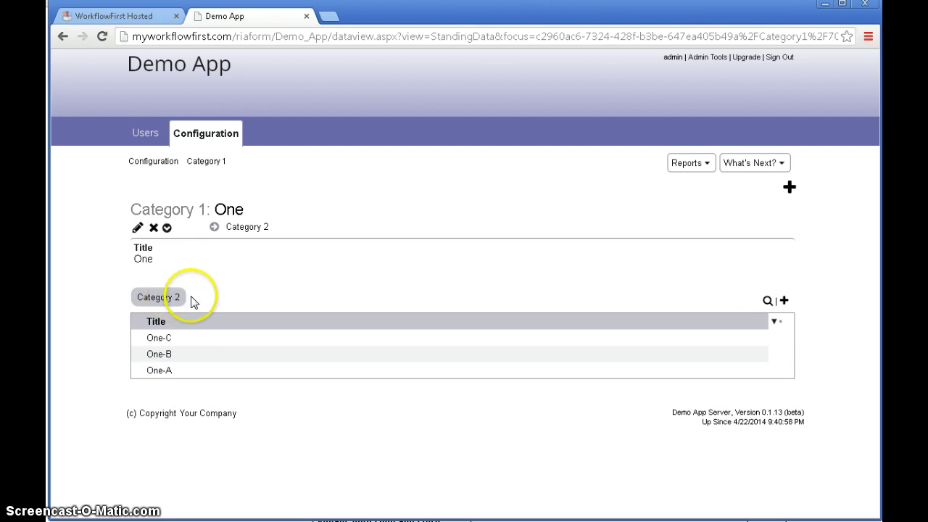
click(200, 371)
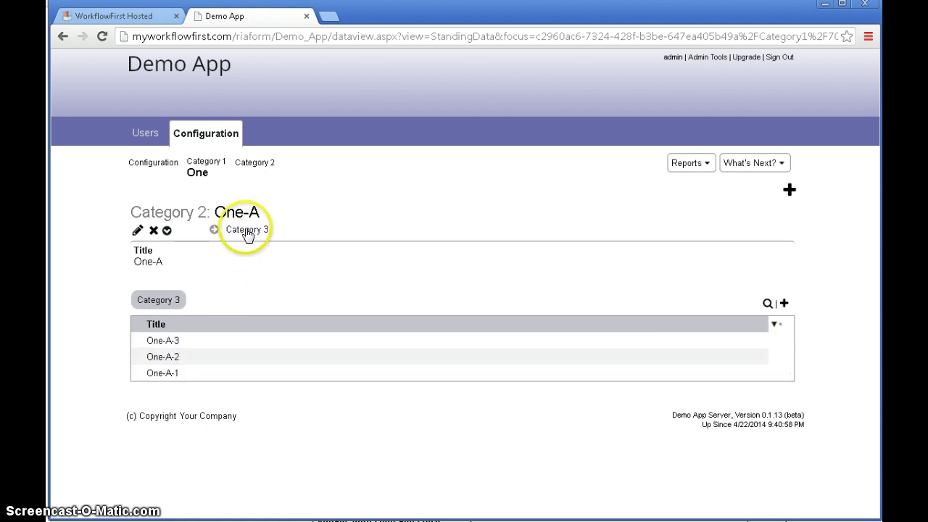
click(109, 16)
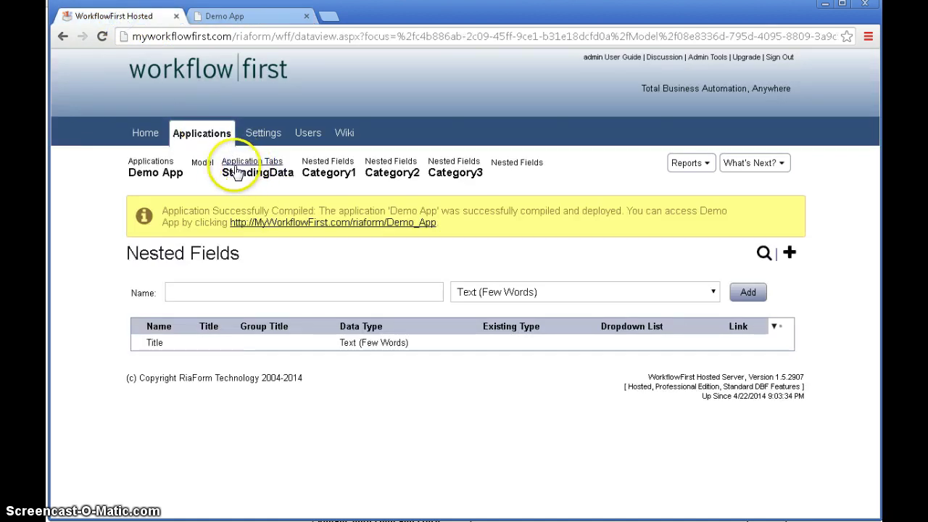
- Add a 'List' Nested List tab to Demo App and expand its nested fields
click(180, 174)
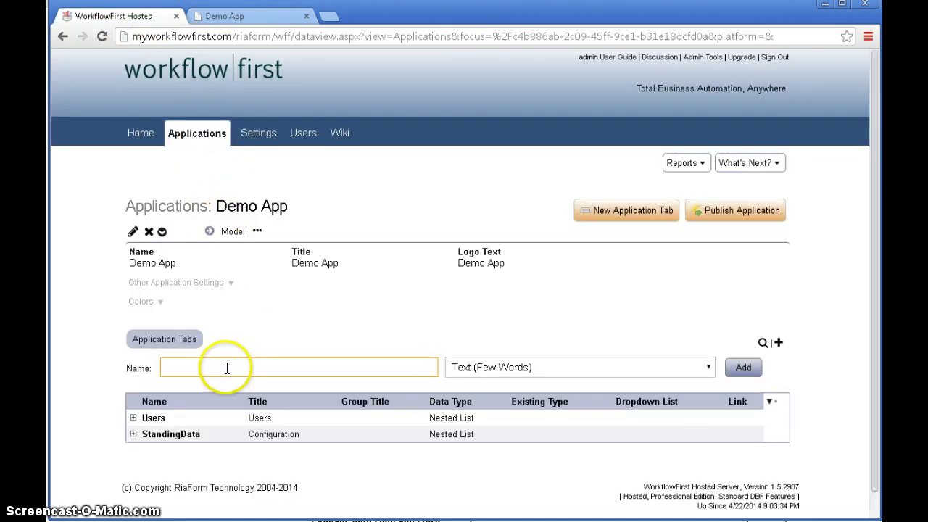
click(224, 368)
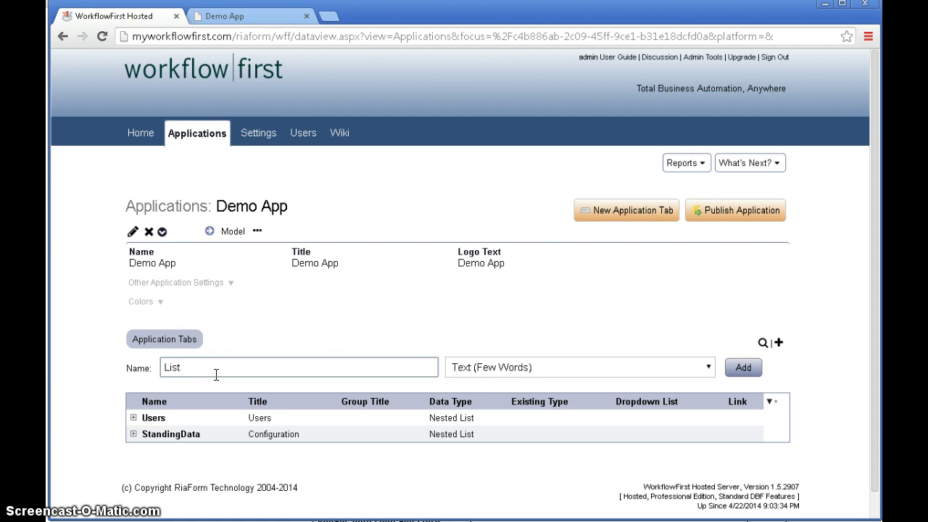
click(502, 367)
click(501, 395)
click(743, 367)
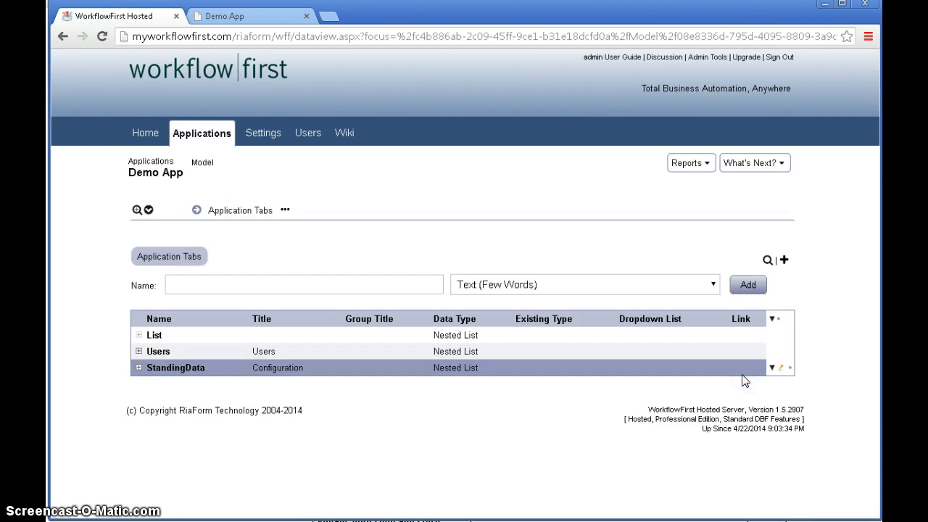
click(138, 335)
- Add Field1, Field2 and Field3 text fields to the List tab
click(207, 228)
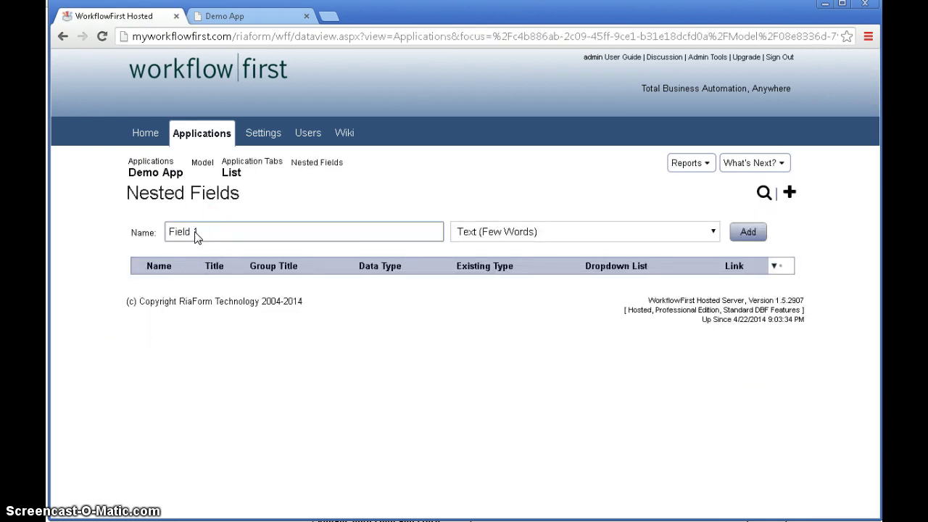
key(Return)
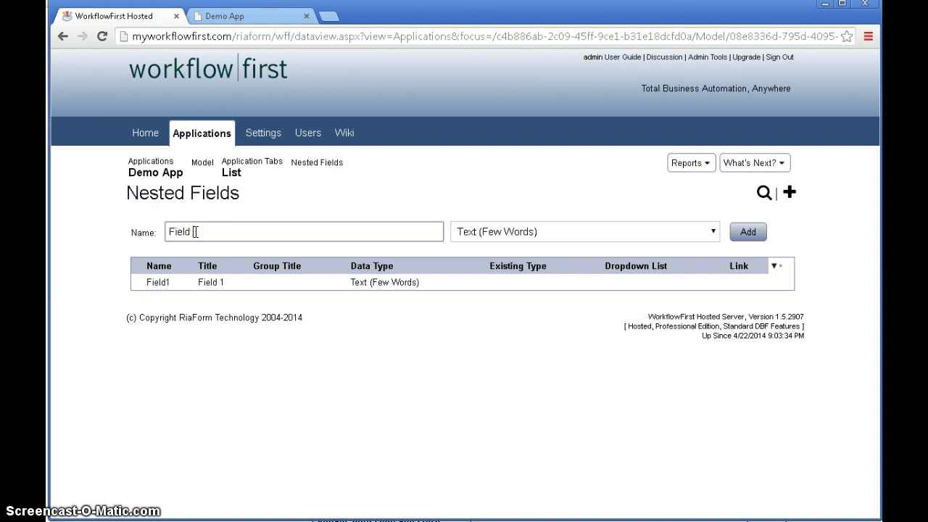
click(194, 231)
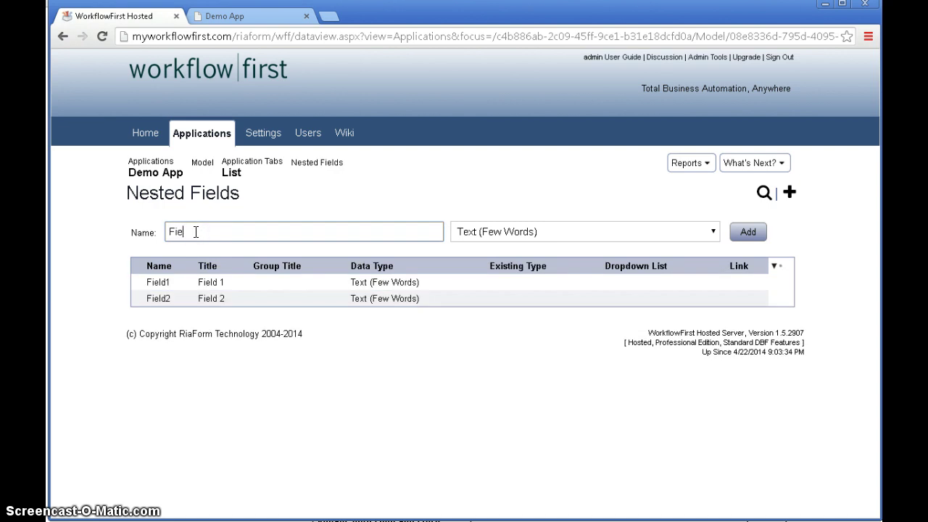
key(Return)
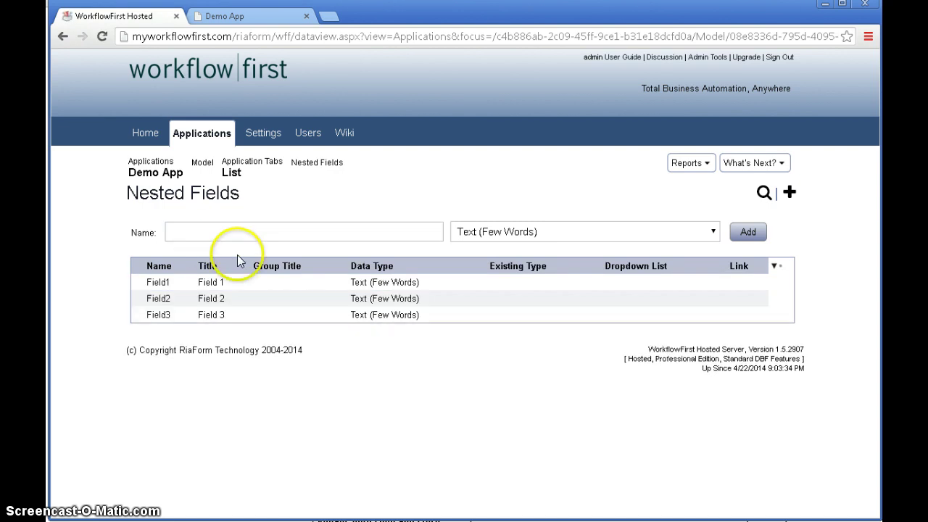
click(276, 282)
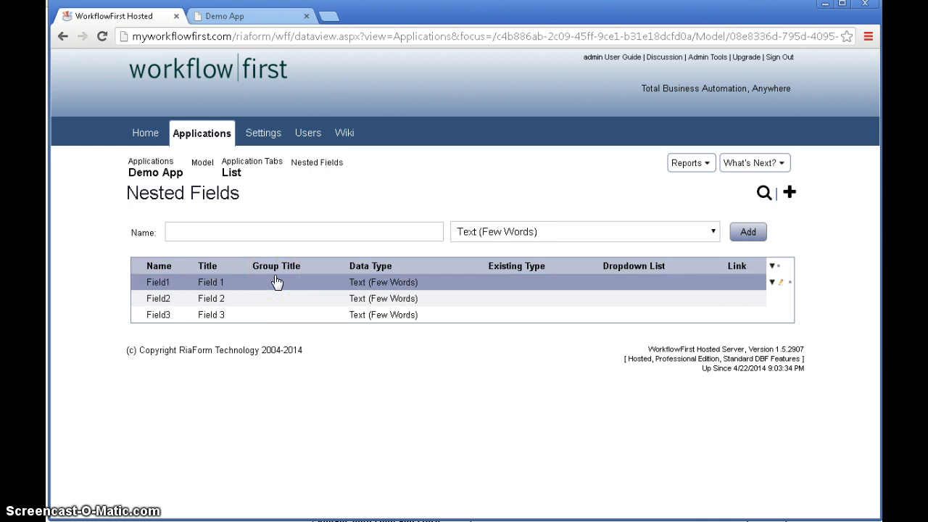
- Link Field1 to StandingData > Category1 and update it
click(274, 275)
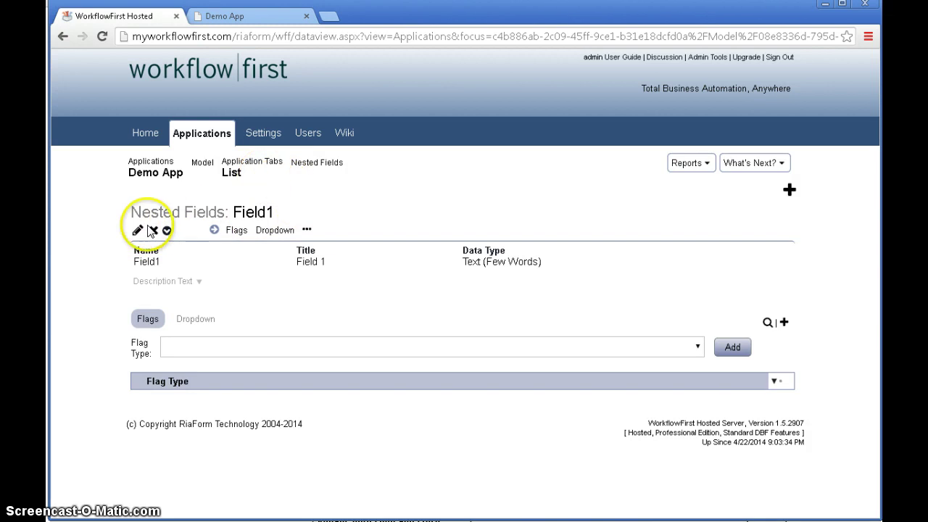
click(319, 163)
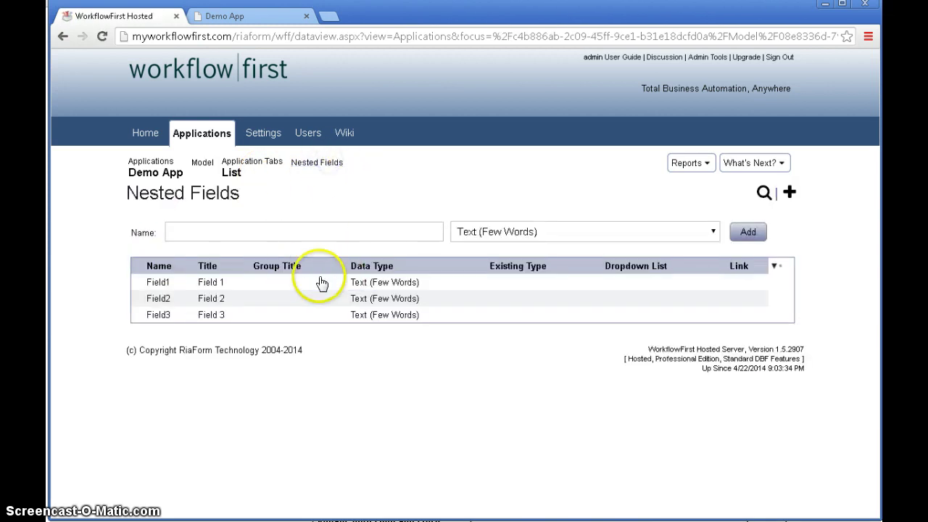
click(781, 282)
click(778, 292)
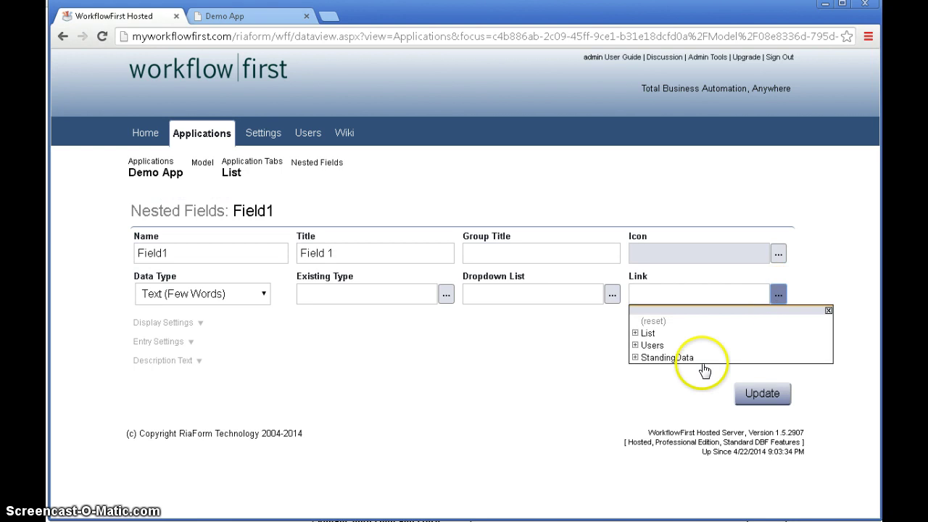
click(636, 358)
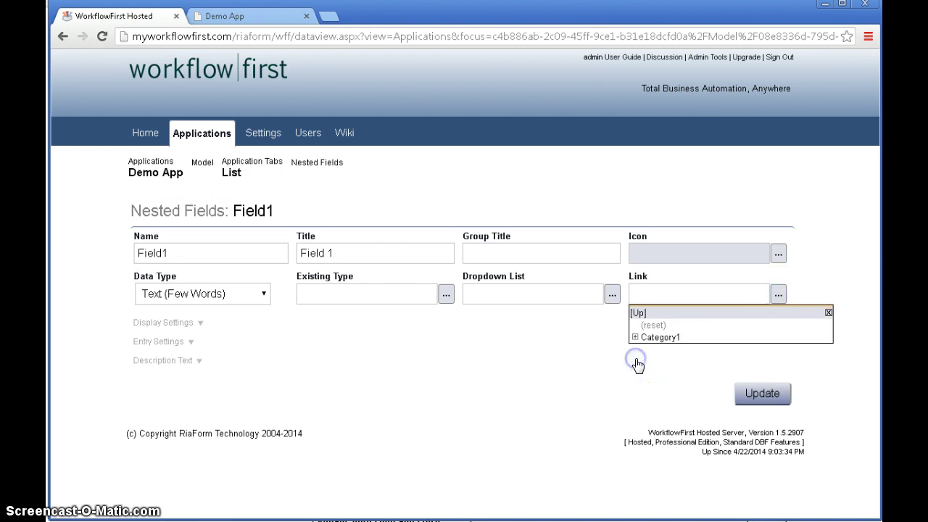
click(661, 337)
click(762, 392)
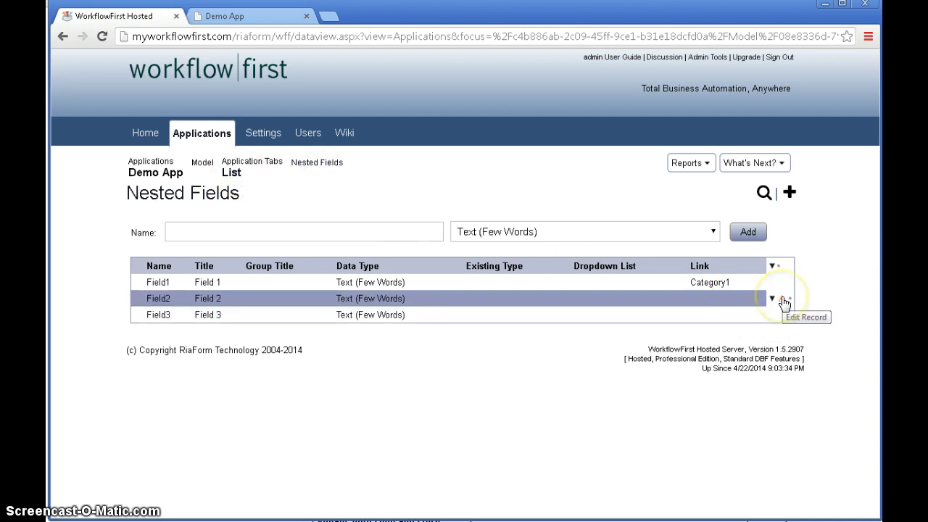
- Link Field2 to StandingData > Category1 > Category2 and update it
click(784, 301)
click(777, 294)
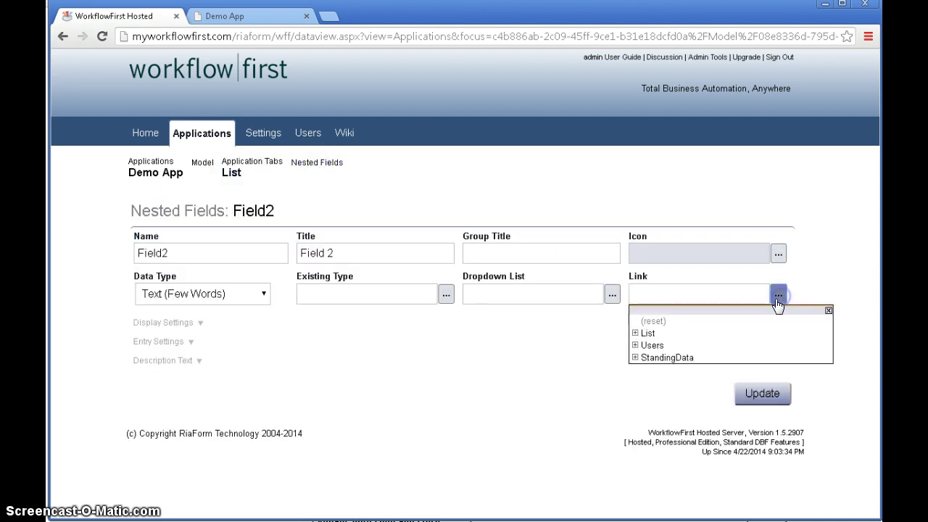
click(634, 357)
click(660, 338)
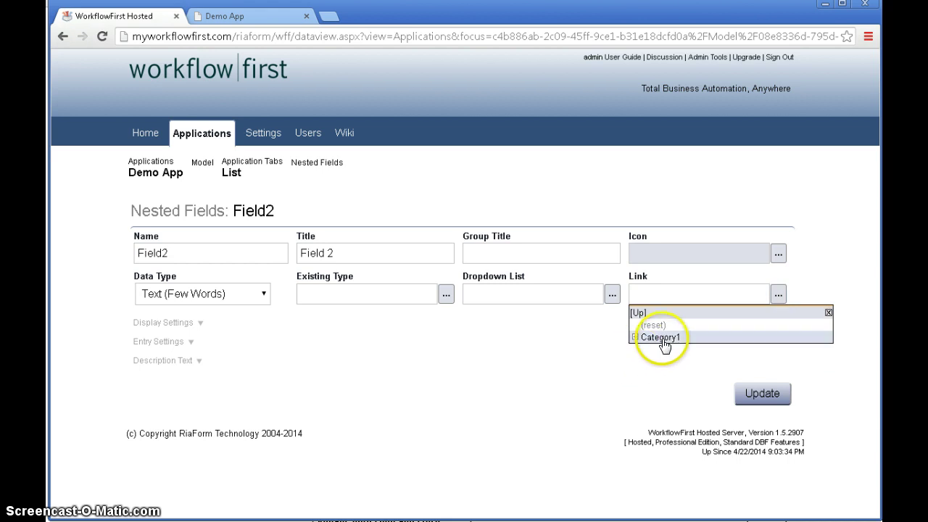
click(635, 337)
double_click(678, 340)
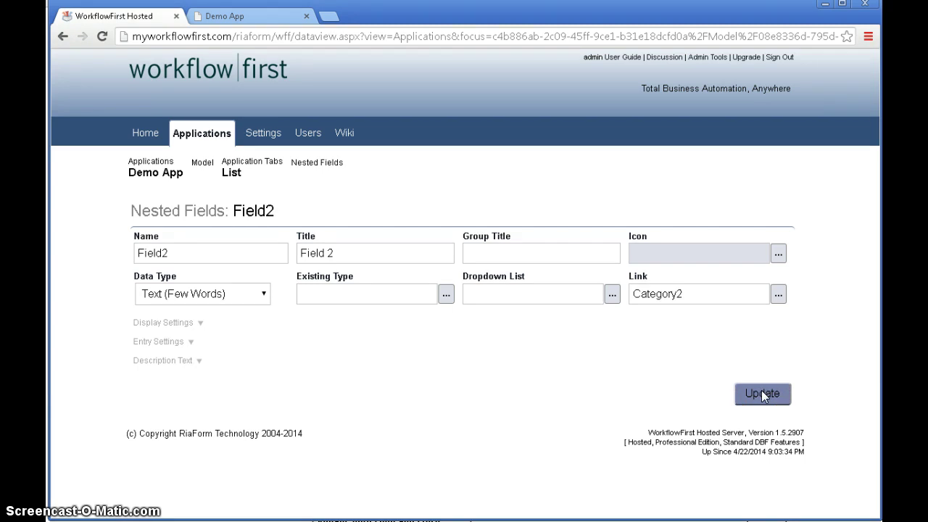
click(761, 392)
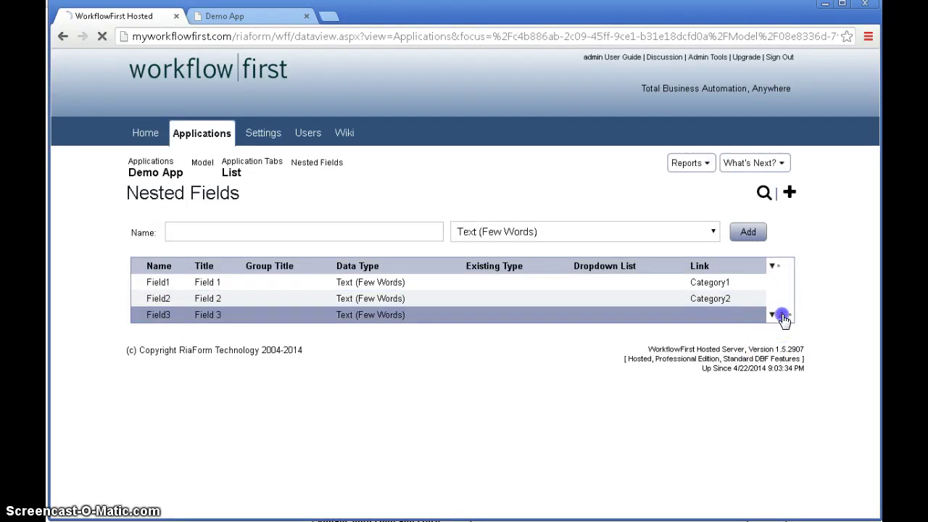
- Link Field3 to Category3 under StandingData and update it
click(780, 315)
click(778, 294)
click(634, 357)
click(634, 338)
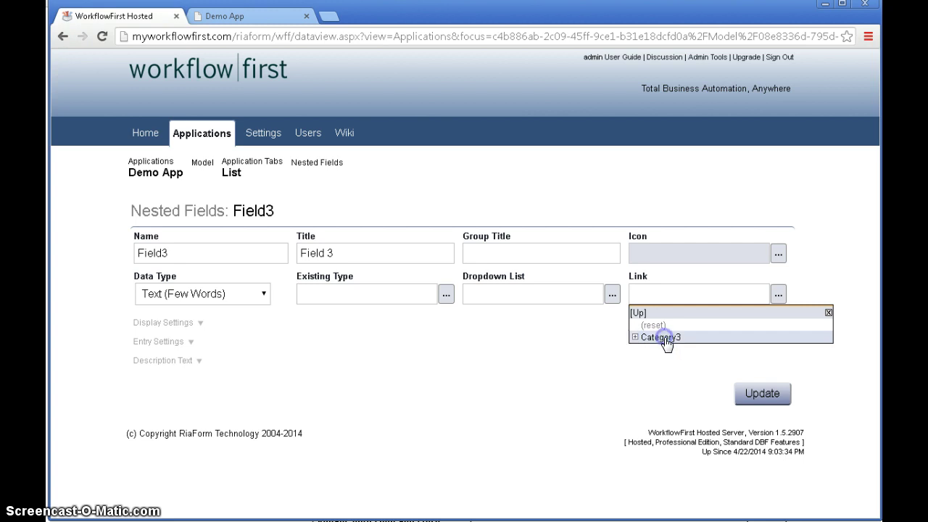
click(666, 338)
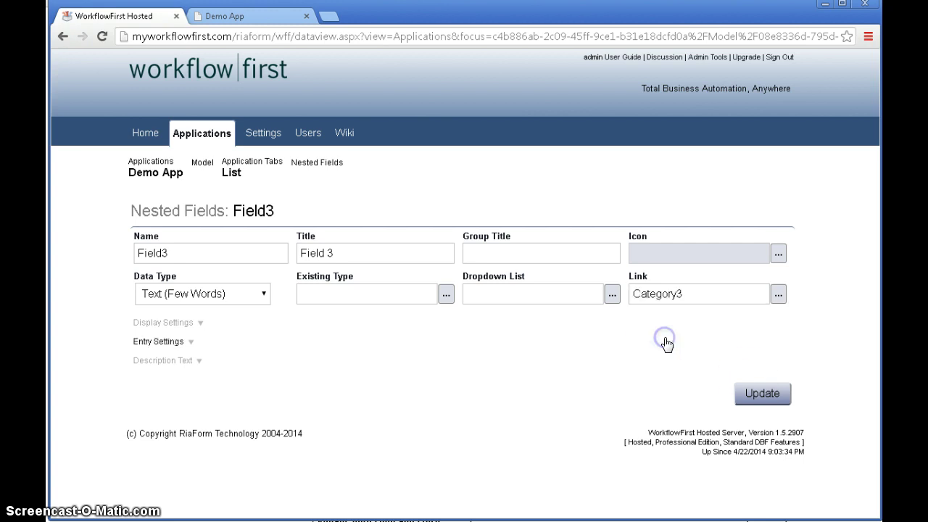
click(757, 393)
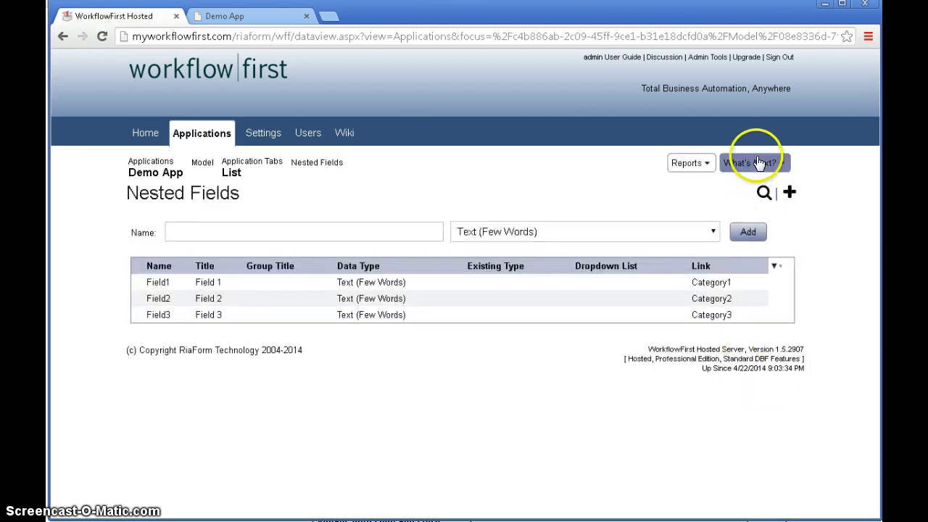
- Publish Demo App again with the default options
click(757, 162)
click(747, 327)
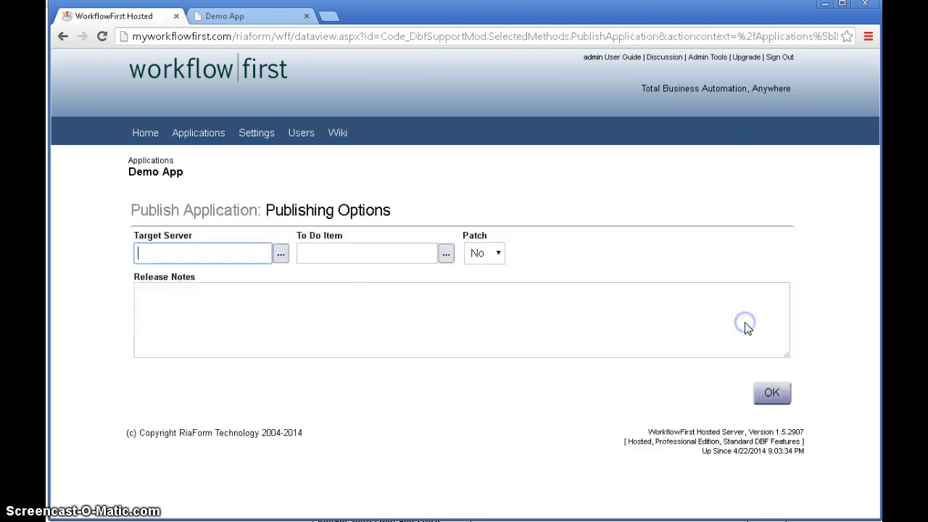
click(772, 392)
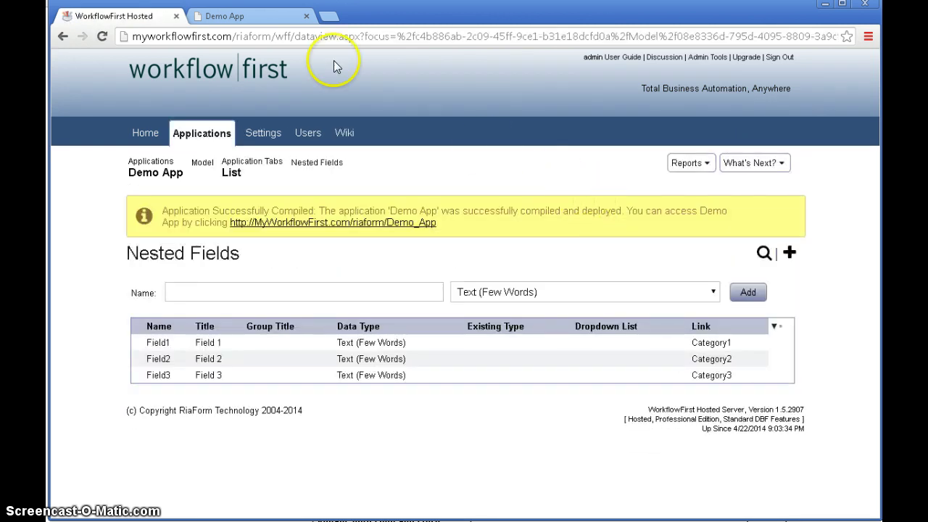
- Open the published Demo App's List section
click(247, 17)
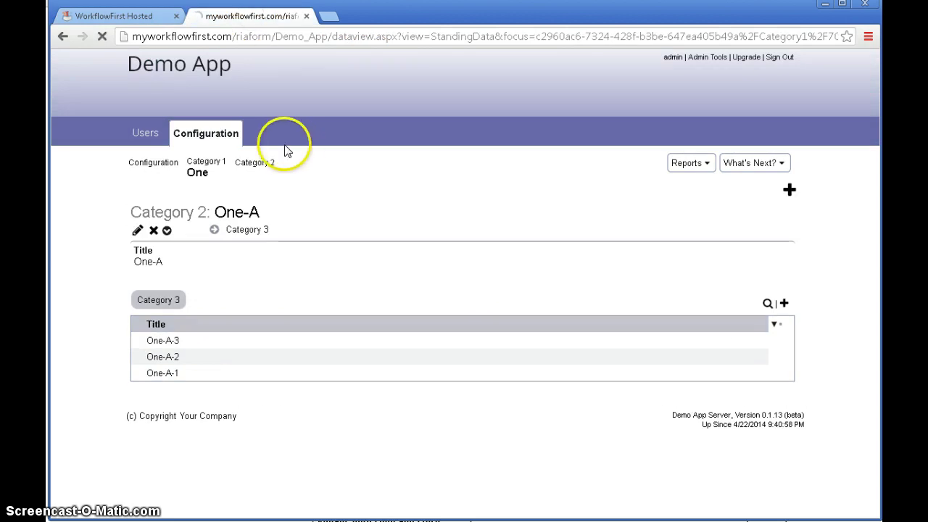
click(332, 194)
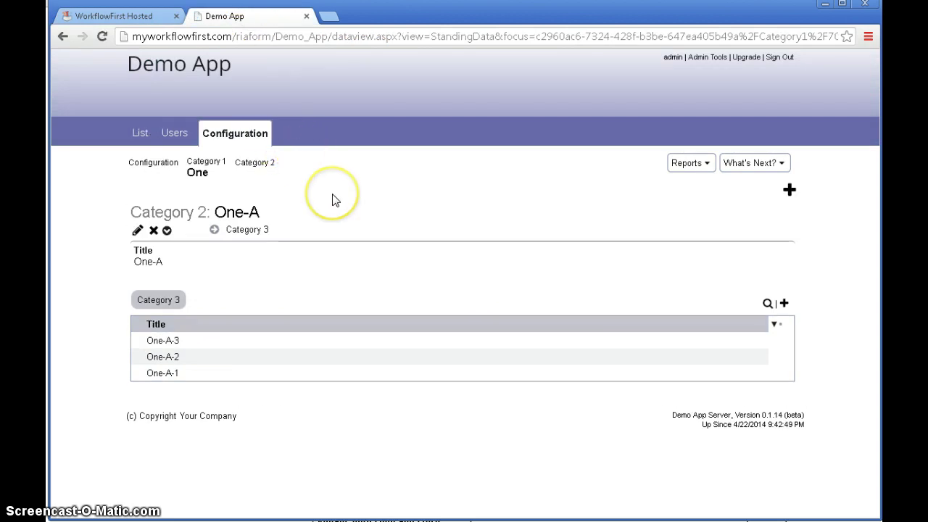
click(142, 143)
click(687, 196)
- Start a new List record and compare Field 2's choices for Field 1 One versus Two
click(789, 187)
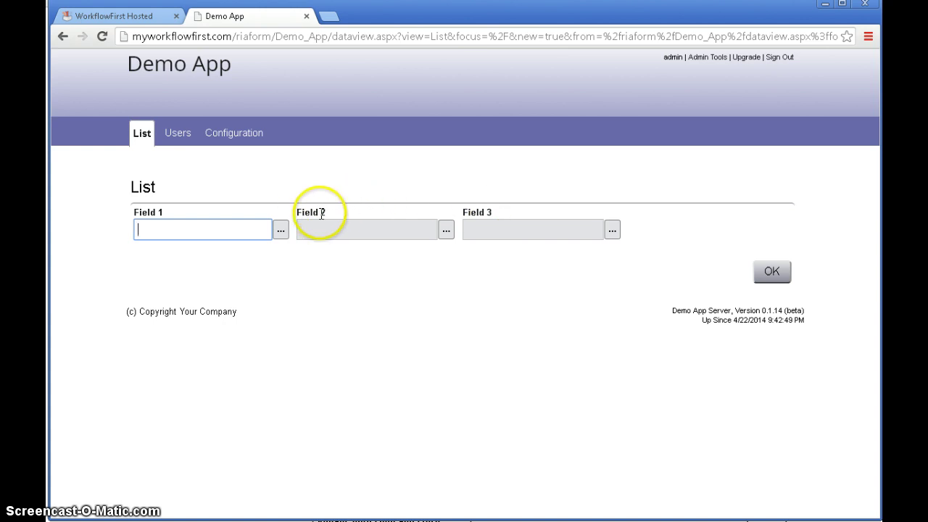
click(280, 230)
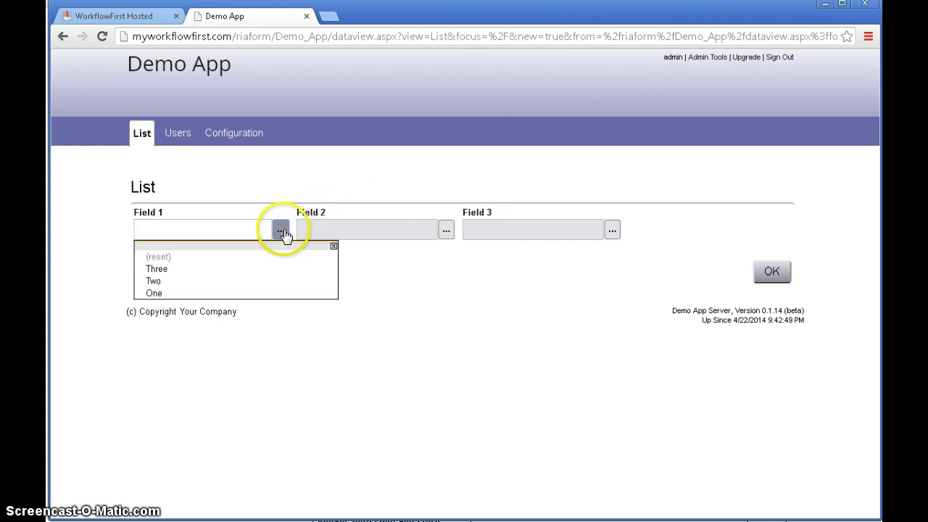
click(224, 292)
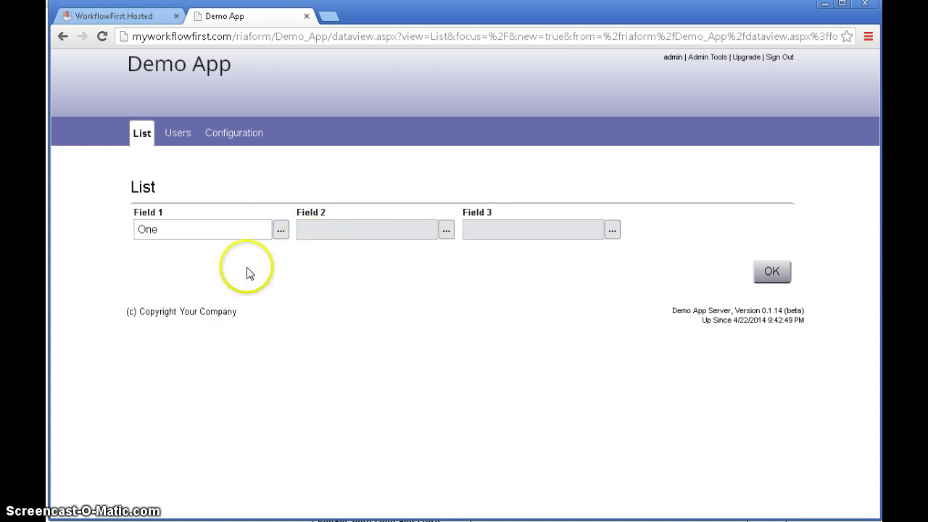
click(446, 232)
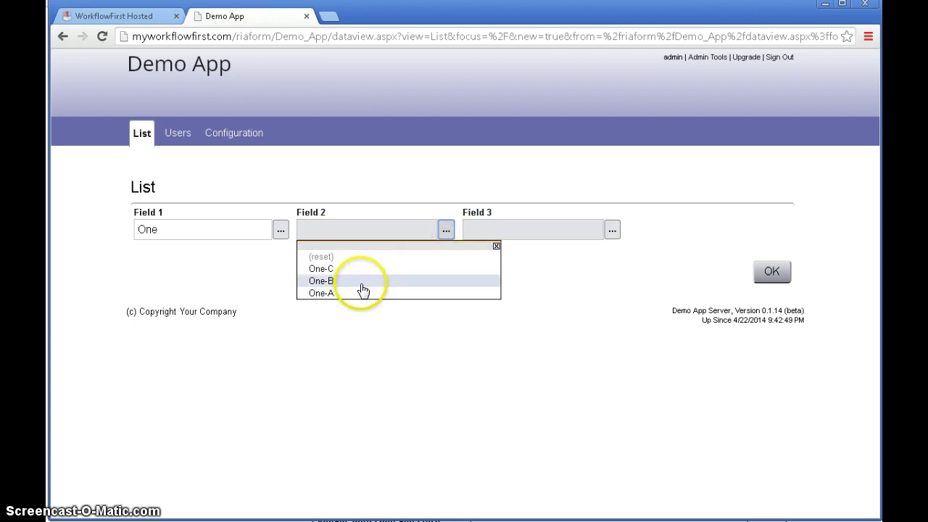
click(280, 230)
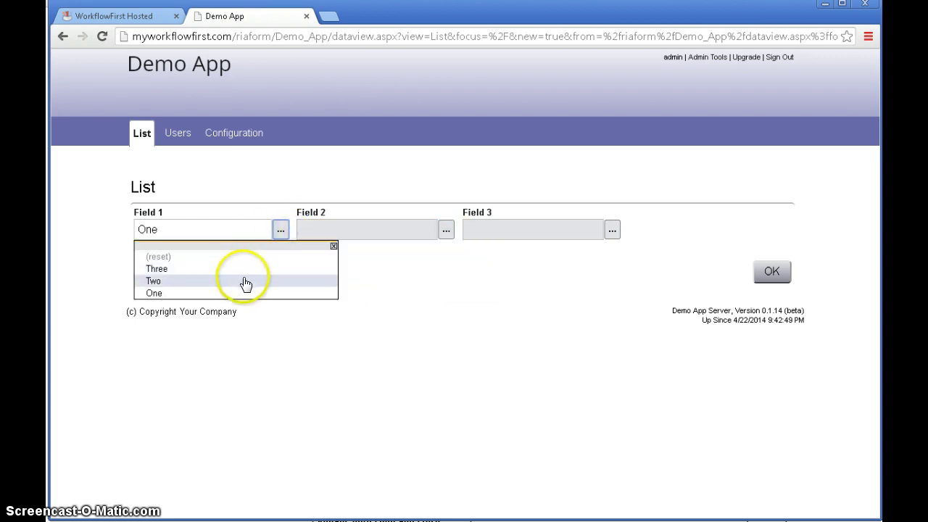
click(243, 279)
click(446, 231)
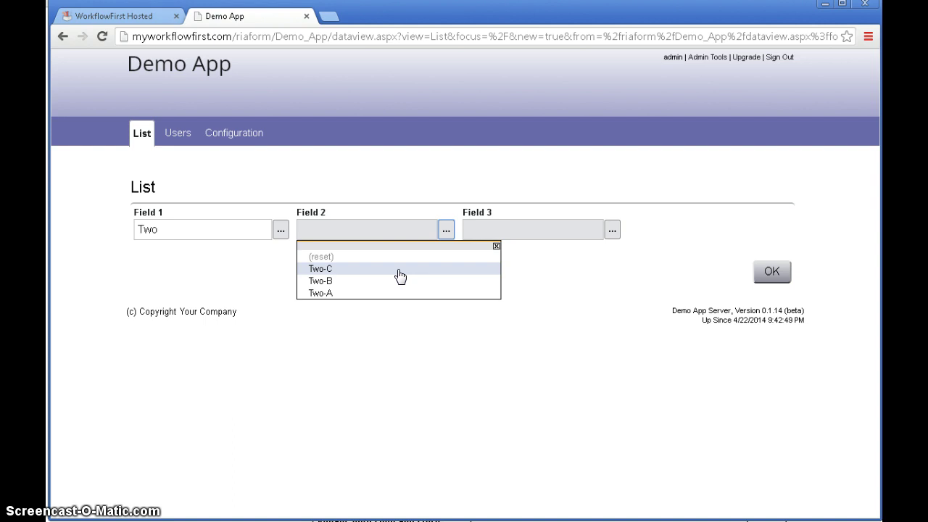
- Set Field 1 to One, Field 2 to One-A and Field 3 to One-A-3
click(280, 231)
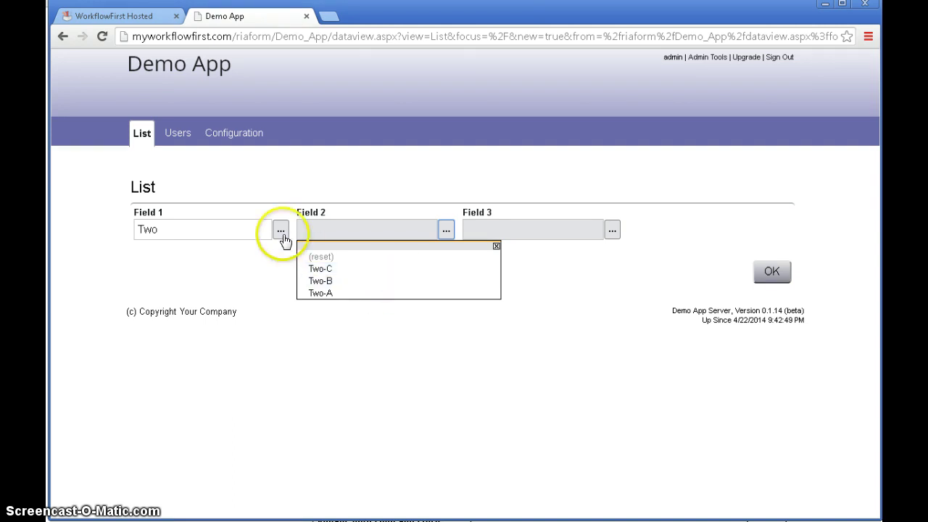
click(263, 294)
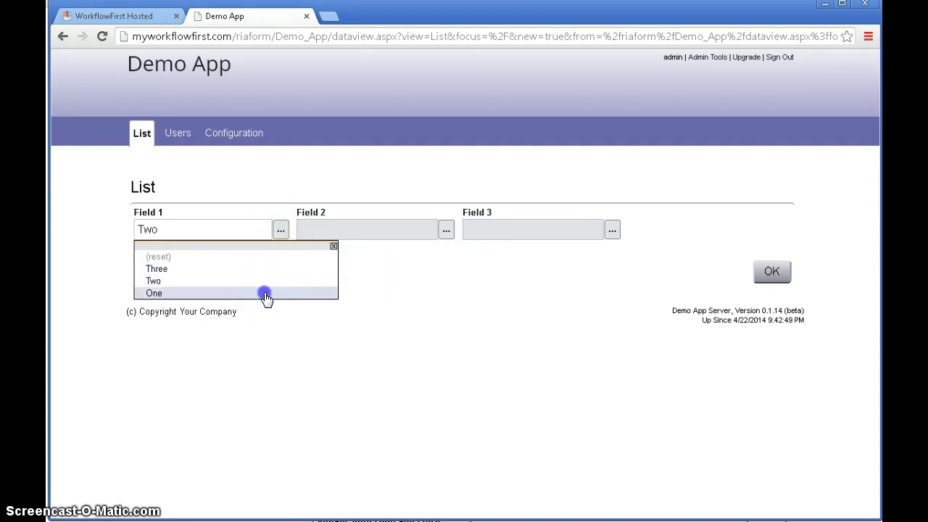
click(445, 231)
click(366, 292)
click(612, 231)
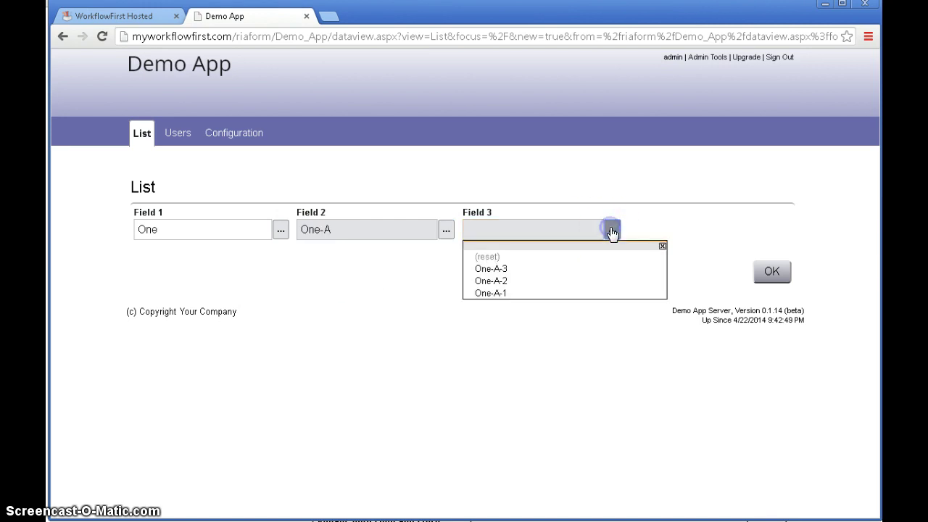
click(528, 270)
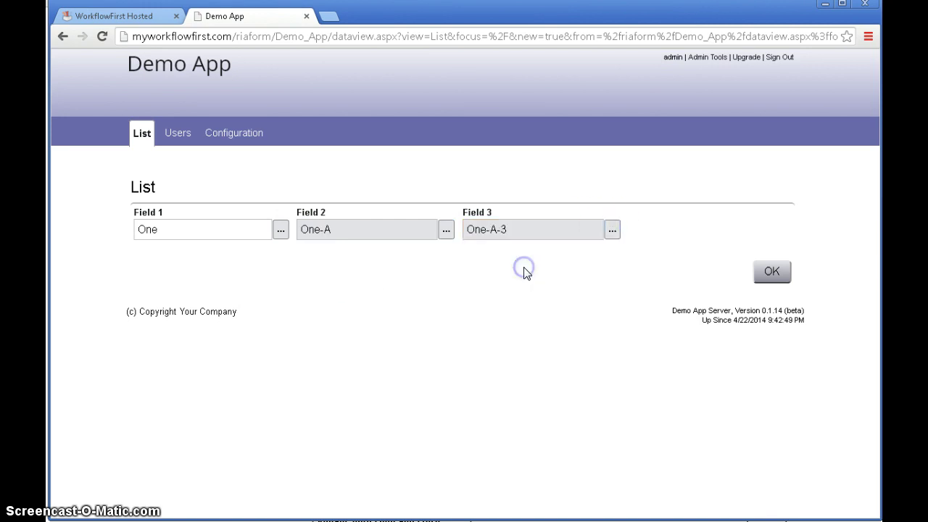